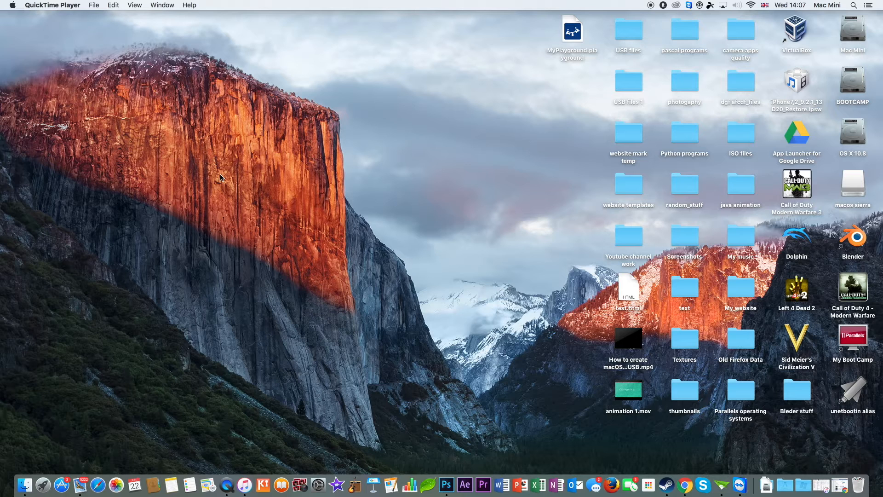
Step: Open Disk Utility through a Spotlight search
{"action": "left_click", "coordinate": [46, 480]}
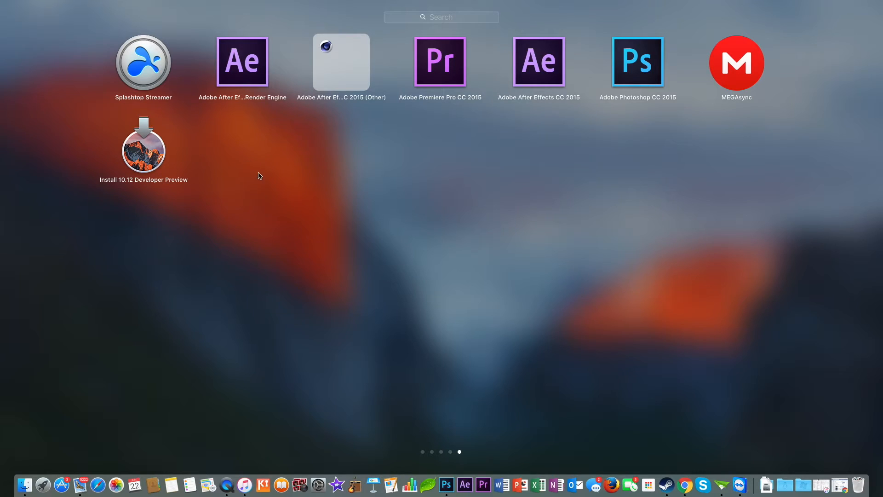
{"action": "left_click", "coordinate": [365, 190]}
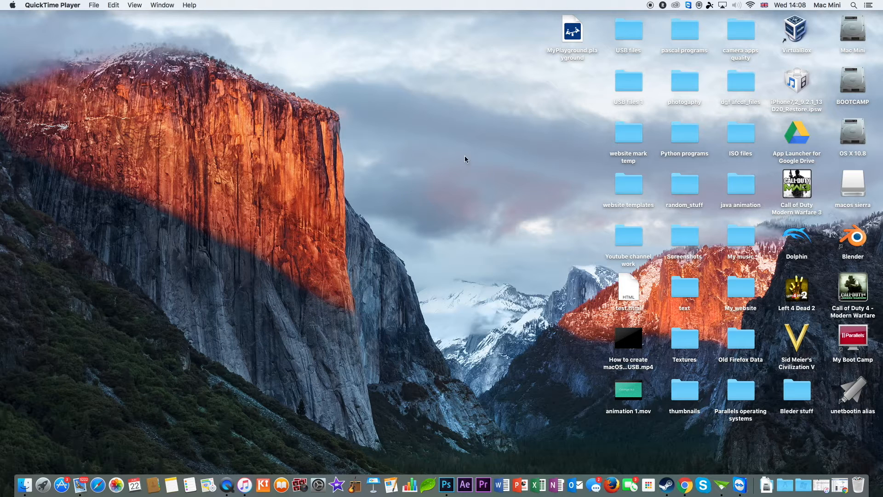
{"action": "left_click", "coordinate": [854, 5]}
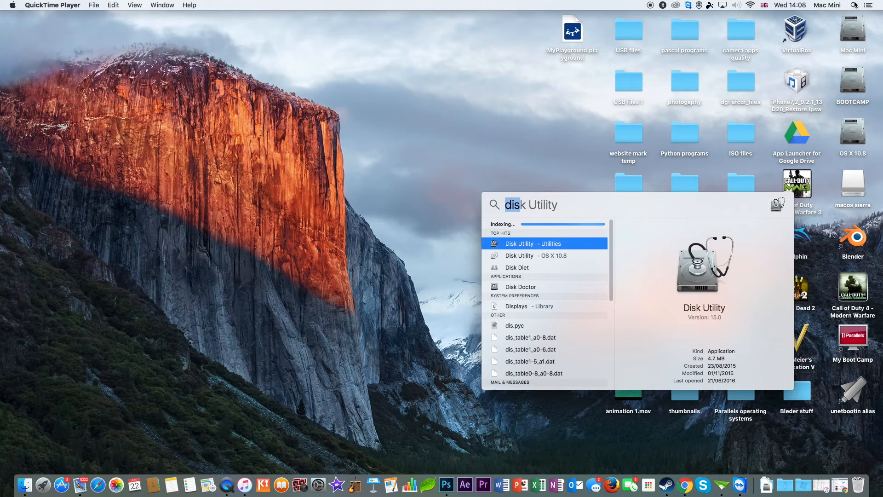
{"action": "key", "text": "Return"}
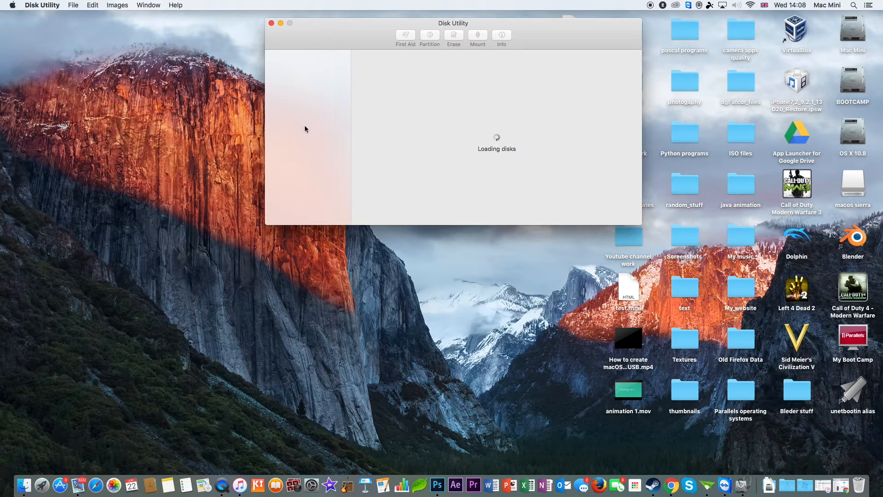
{"action": "left_click", "coordinate": [306, 91]}
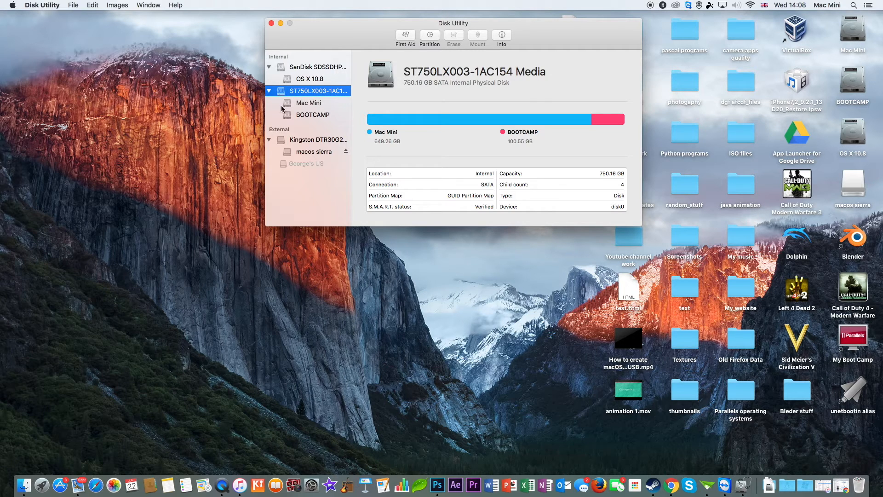
{"action": "left_click", "coordinate": [429, 37]}
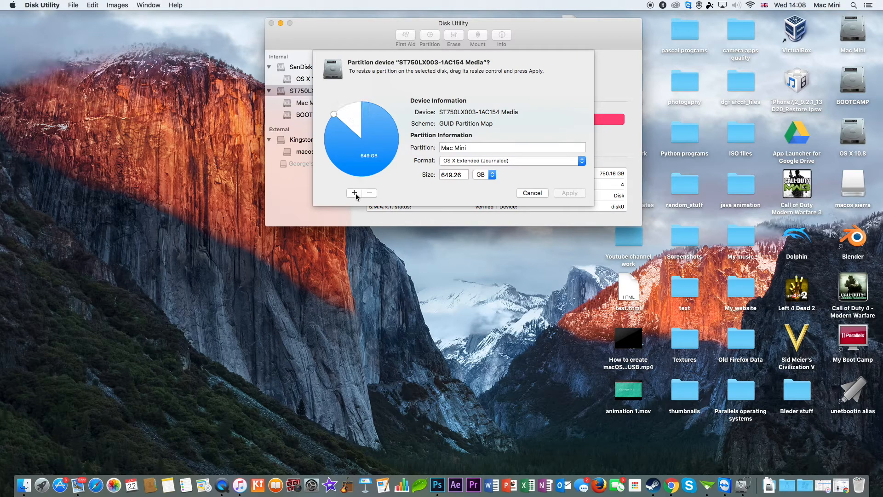
{"action": "left_click", "coordinate": [355, 193]}
{"action": "left_click_drag", "start_coordinate": [335, 165], "coordinate": [344, 183]}
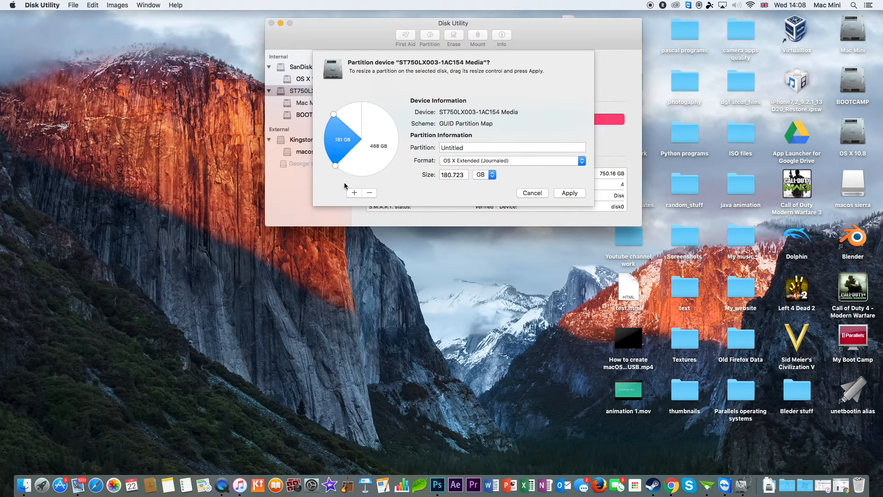
{"action": "left_click", "coordinate": [369, 193]}
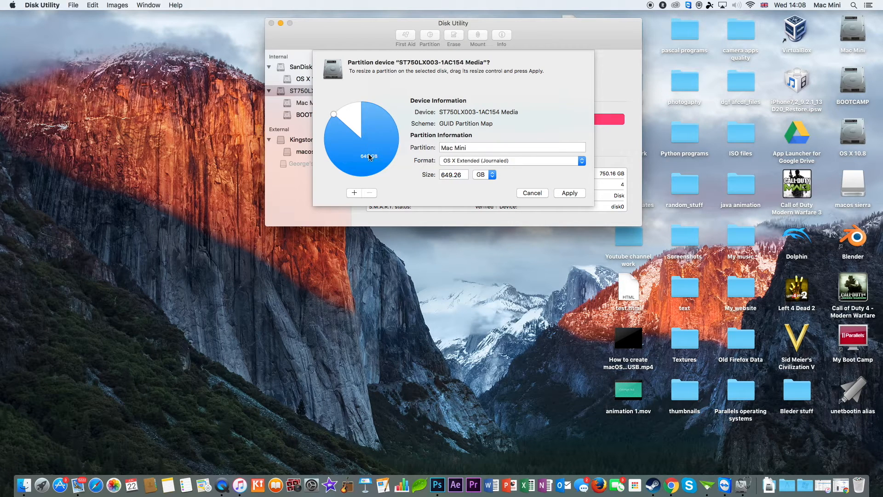
{"action": "left_click", "coordinate": [354, 193]}
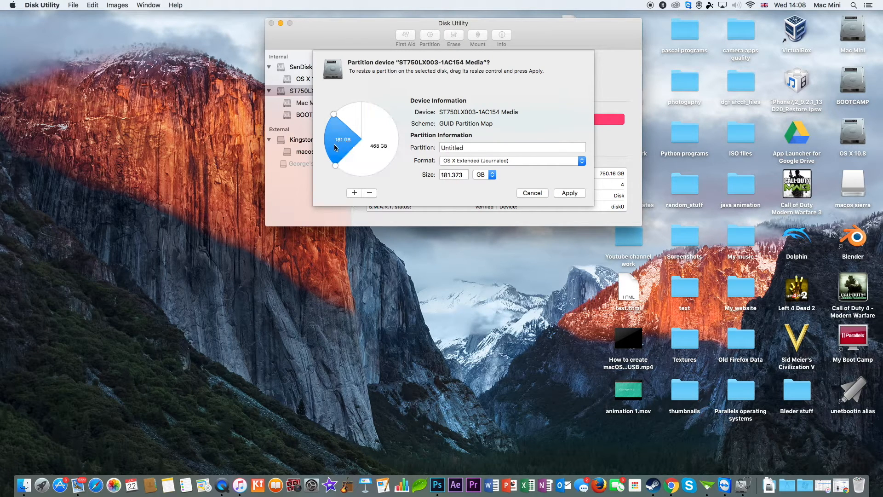
{"action": "left_click_drag", "start_coordinate": [336, 164], "coordinate": [348, 165]}
{"action": "left_click", "coordinate": [529, 194]}
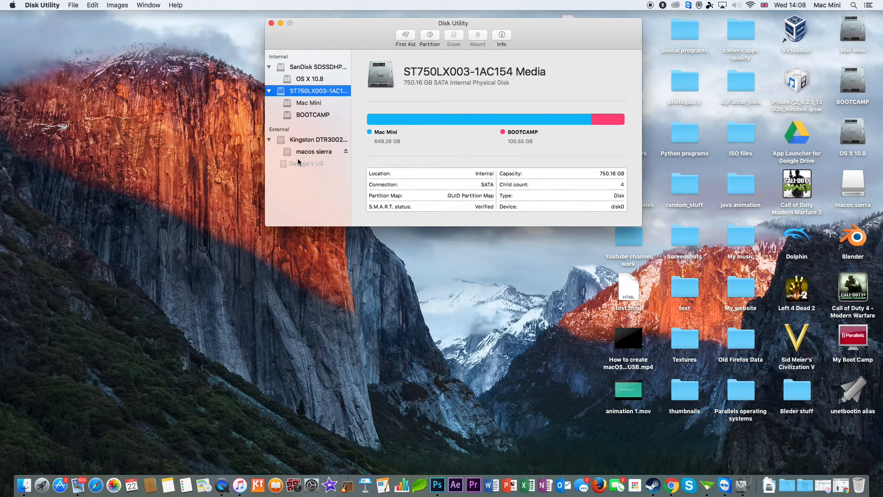
Step: Inspect the external Kingston drive and its macos sierra volume, then close Disk Utility
{"action": "left_click", "coordinate": [299, 143]}
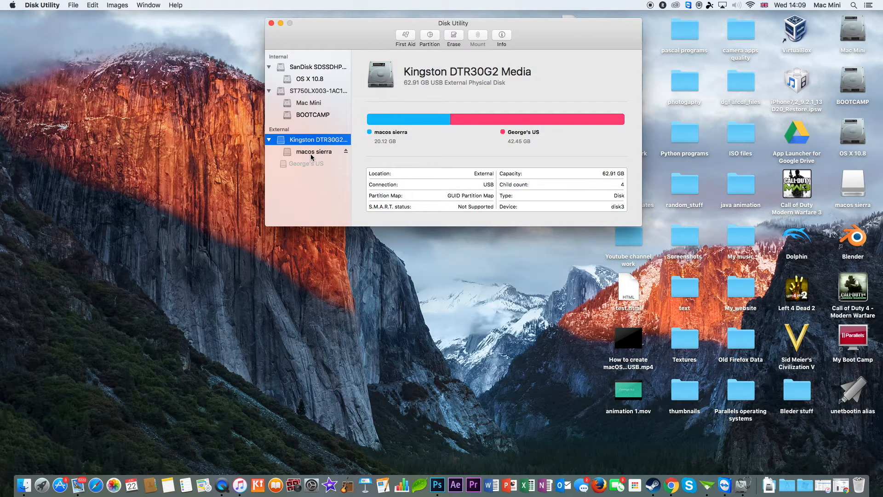
{"action": "left_click", "coordinate": [312, 153]}
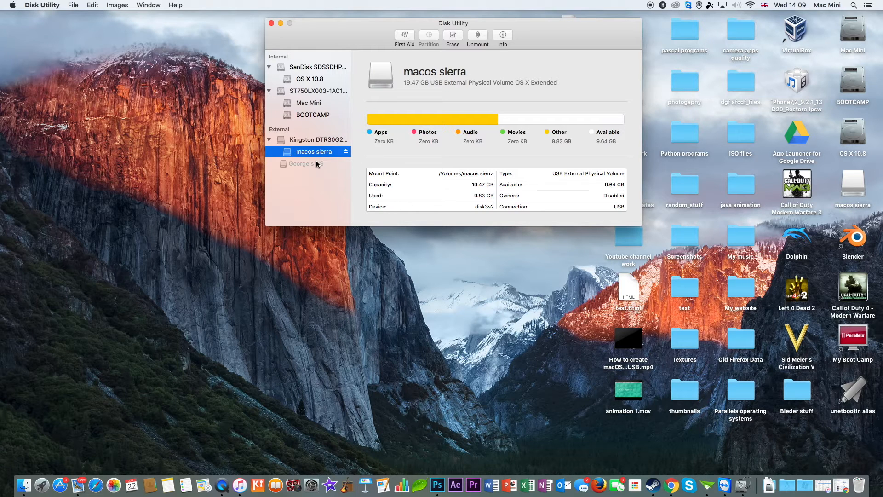
{"action": "left_click", "coordinate": [271, 24]}
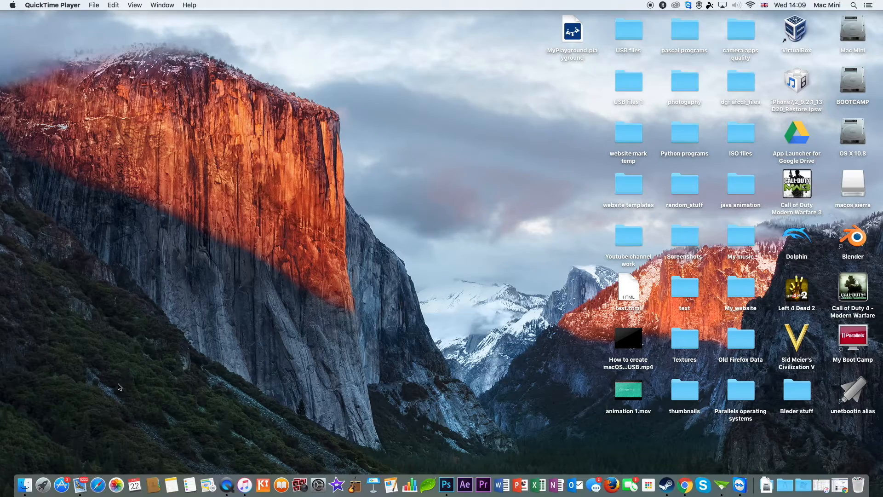
Step: Launch the Install 10.12 Developer Preview app, continue, and agree to the software license agreement
{"action": "left_click", "coordinate": [40, 495]}
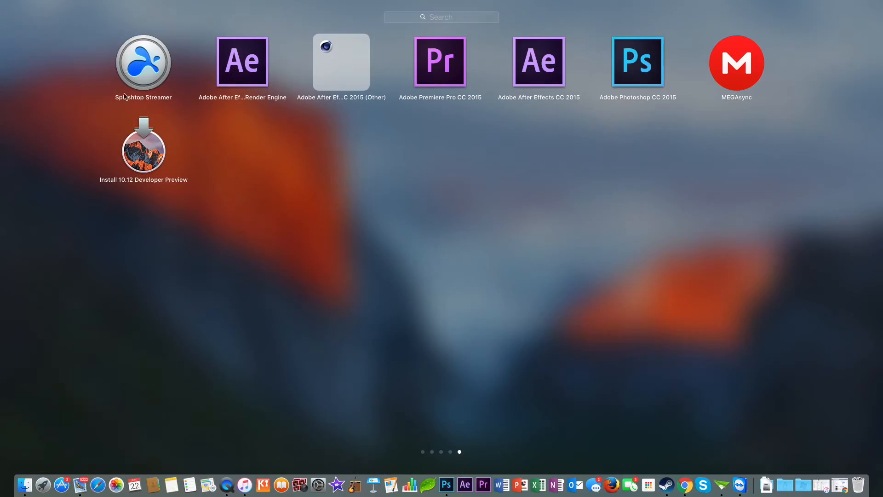
{"action": "left_click", "coordinate": [142, 159]}
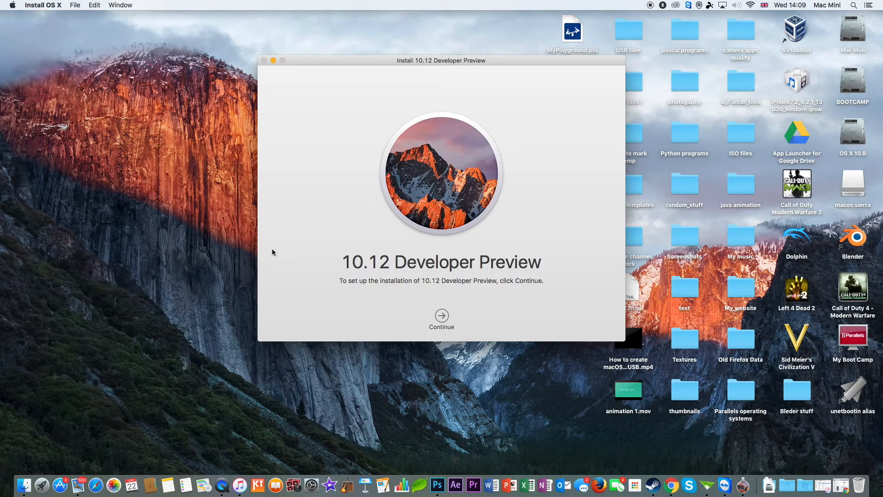
{"action": "left_click", "coordinate": [444, 316]}
{"action": "left_click", "coordinate": [462, 316]}
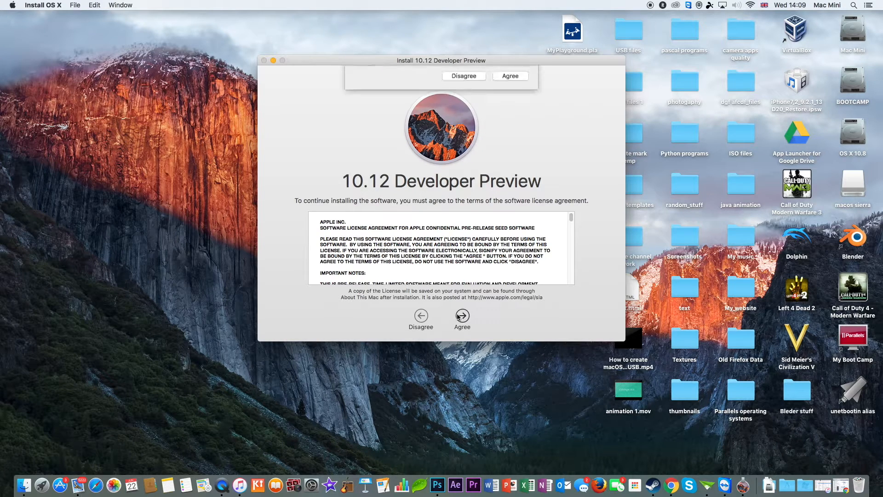
{"action": "left_click", "coordinate": [512, 113]}
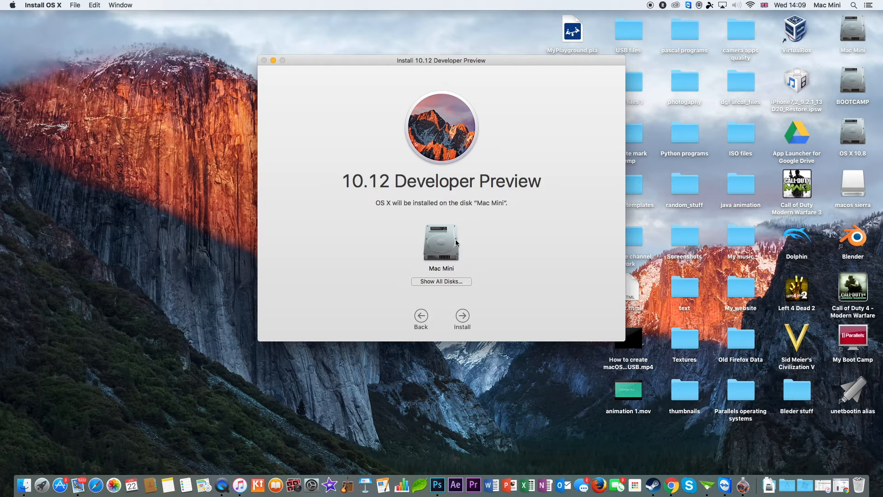
Step: Show all disks and choose the destination disk for the installation
{"action": "left_click", "coordinate": [435, 283]}
{"action": "left_click", "coordinate": [559, 254]}
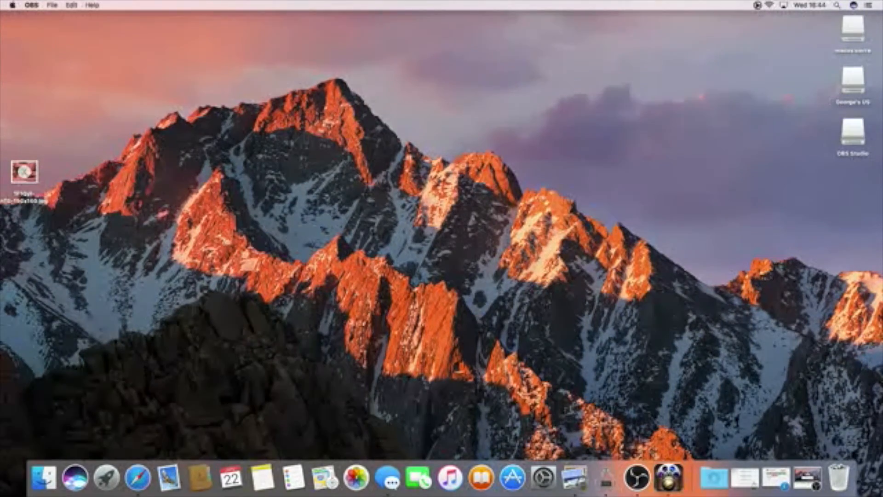
Step: Open the storage management window for the macos sierra disk
{"action": "left_click", "coordinate": [606, 477]}
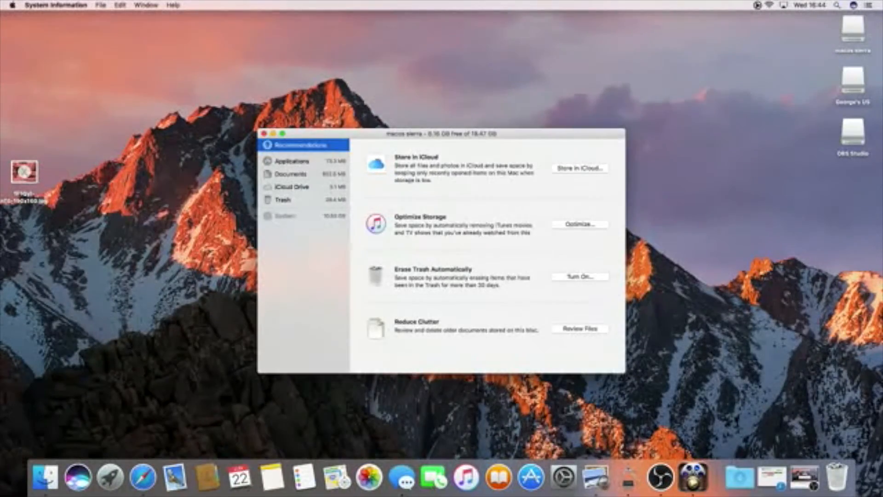
{"action": "left_click", "coordinate": [121, 465]}
{"action": "left_click", "coordinate": [440, 221]}
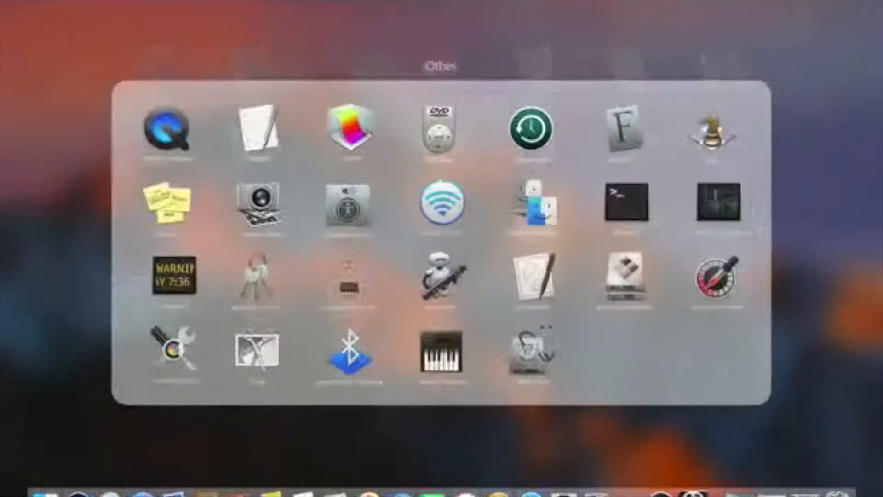
{"action": "key", "text": "Escape"}
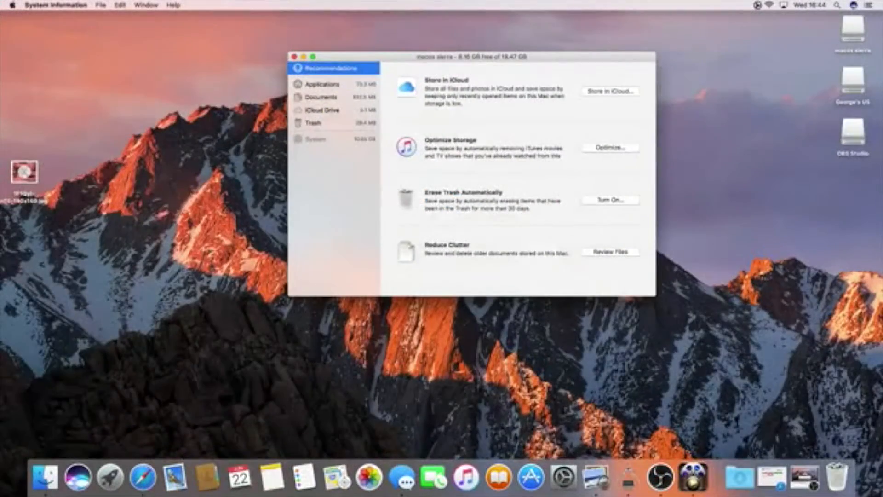
{"action": "left_click", "coordinate": [146, 5]}
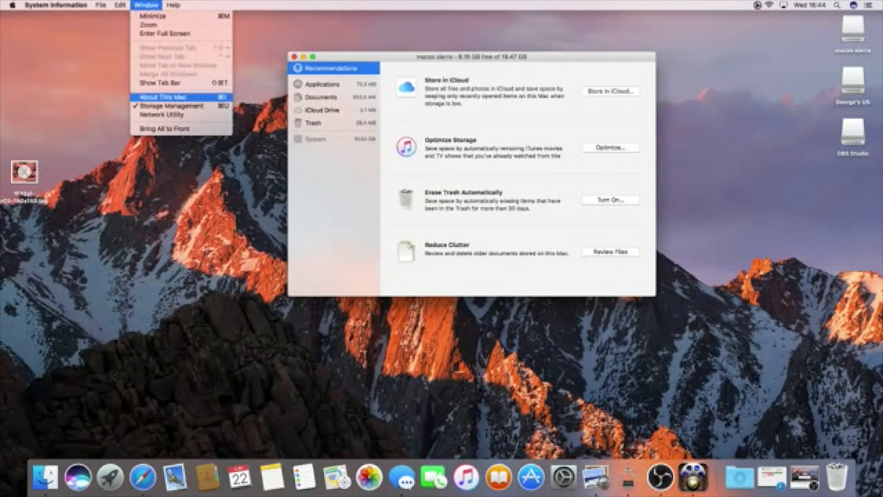
{"action": "left_click", "coordinate": [162, 115]}
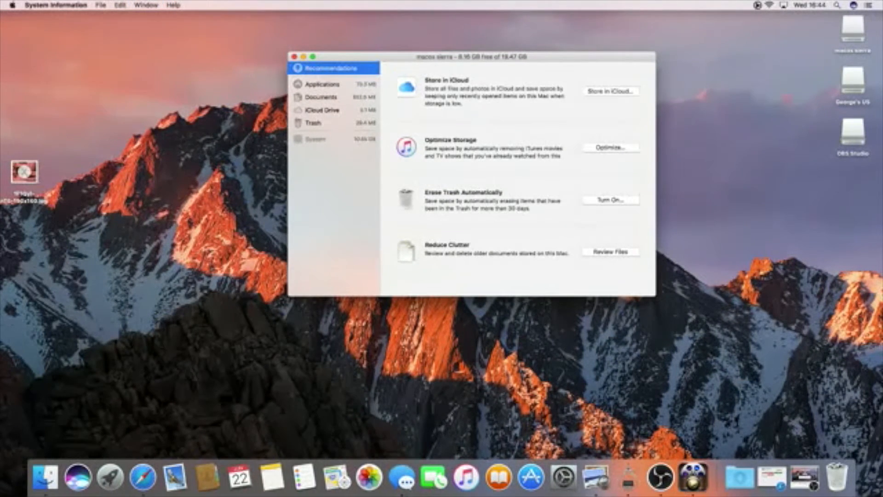
{"action": "left_click_drag", "start_coordinate": [396, 57], "coordinate": [459, 52]}
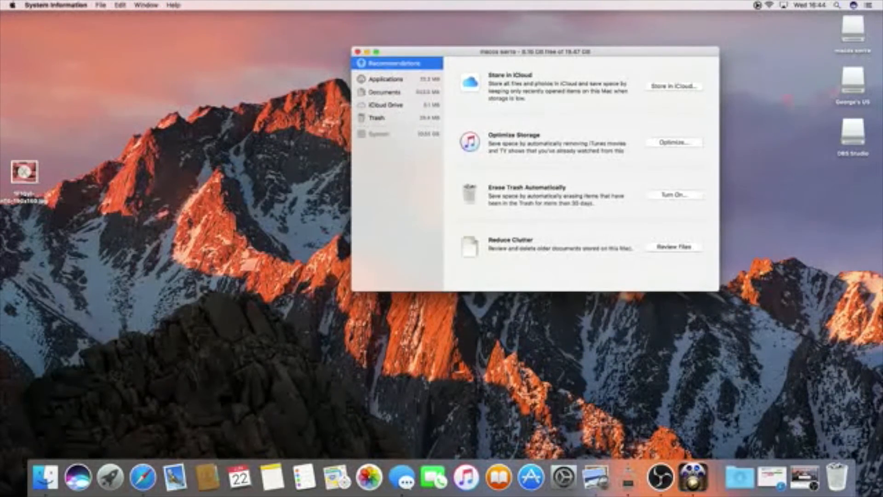
{"action": "left_click_drag", "start_coordinate": [460, 51], "coordinate": [408, 44]}
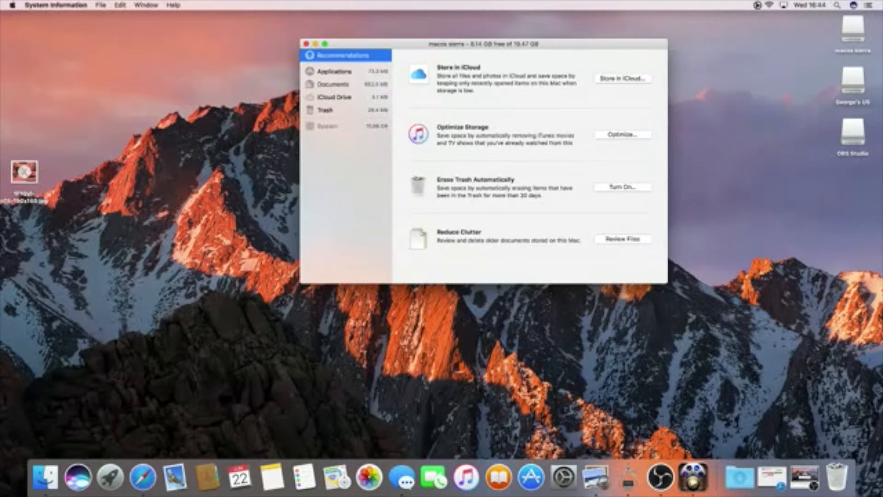
Step: Try optimizing storage of iTunes movies and TV shows, cancelling the confirmation
{"action": "left_click", "coordinate": [622, 135]}
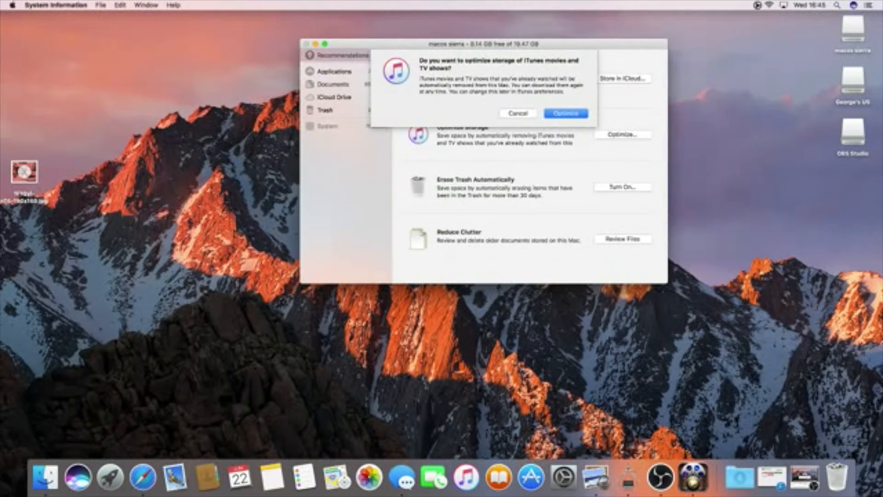
{"action": "left_click", "coordinate": [518, 113]}
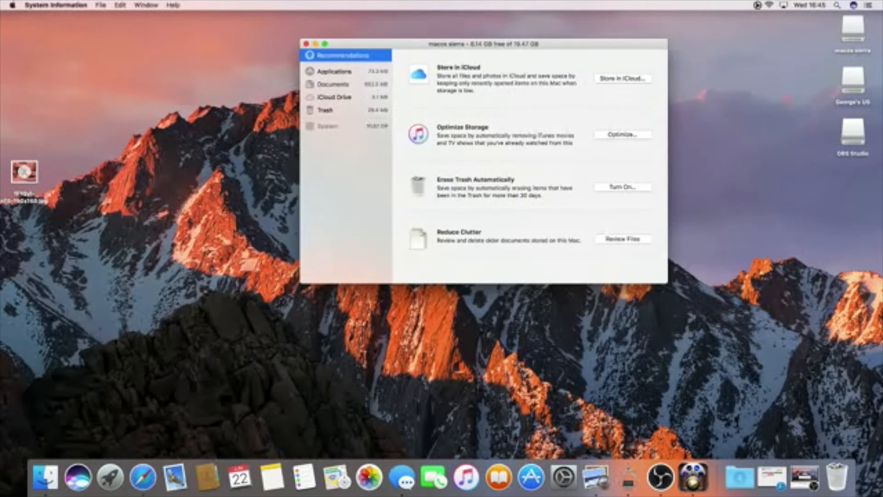
Step: Quit the storage management window
{"action": "key", "text": "super+q"}
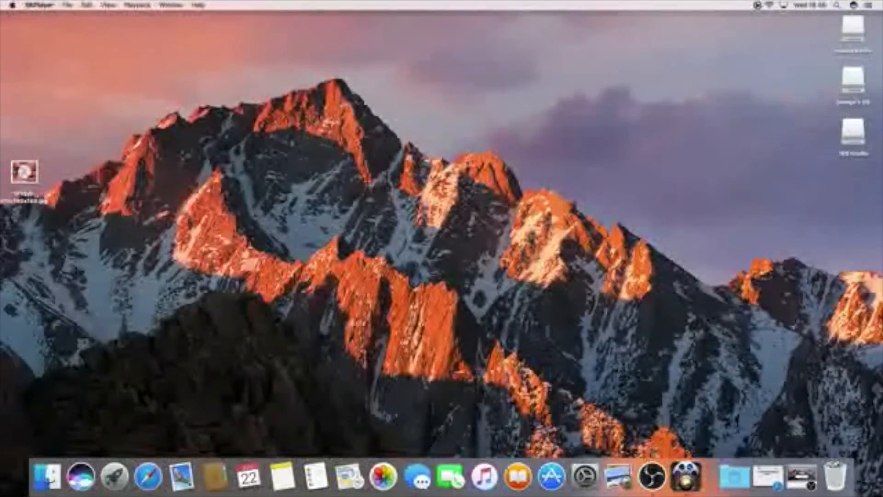
{"action": "left_click", "coordinate": [87, 5]}
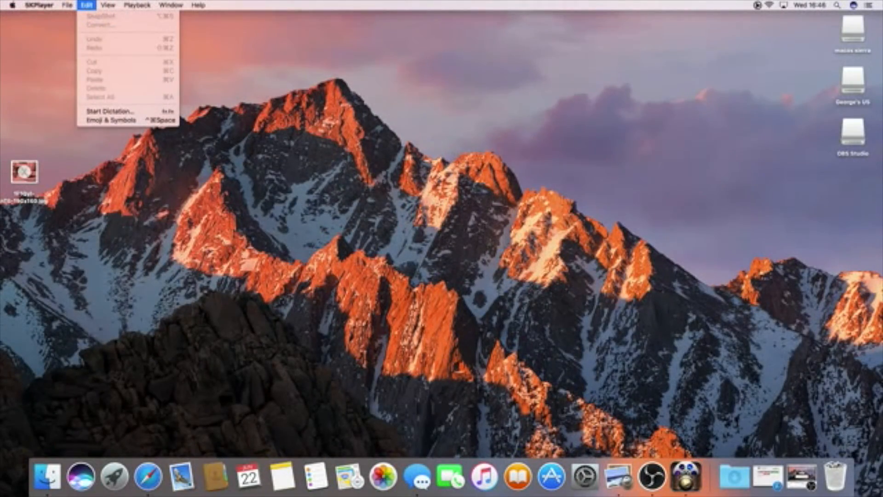
{"action": "left_click", "coordinate": [258, 175]}
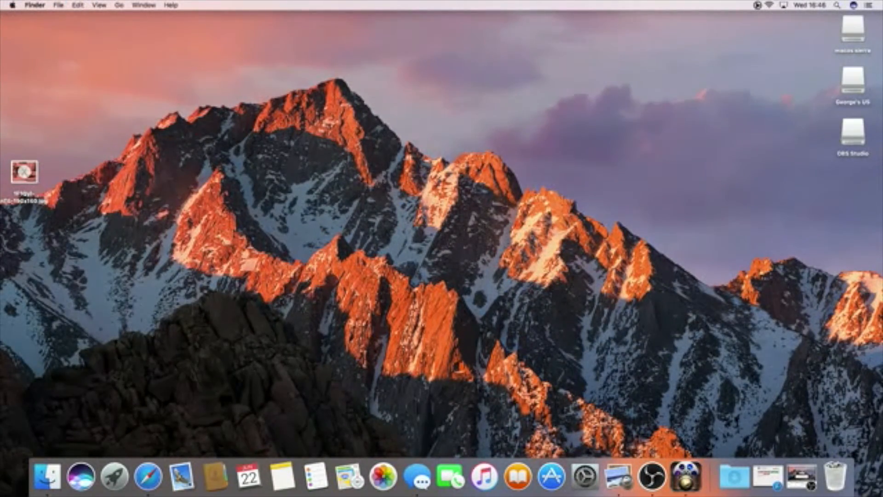